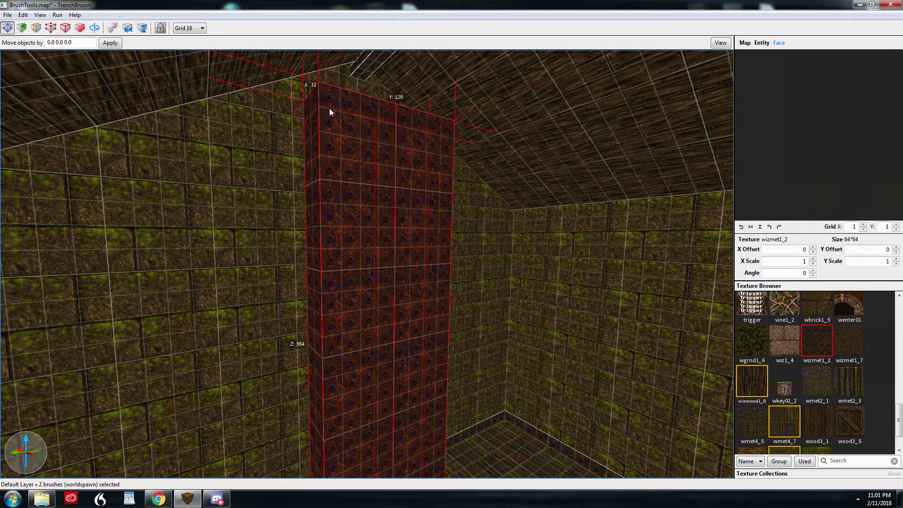
With the Vertex Tool, lower the outer top corner vertices on both sides of the selected pillar to height 320, forming a pointed top
click(50, 29)
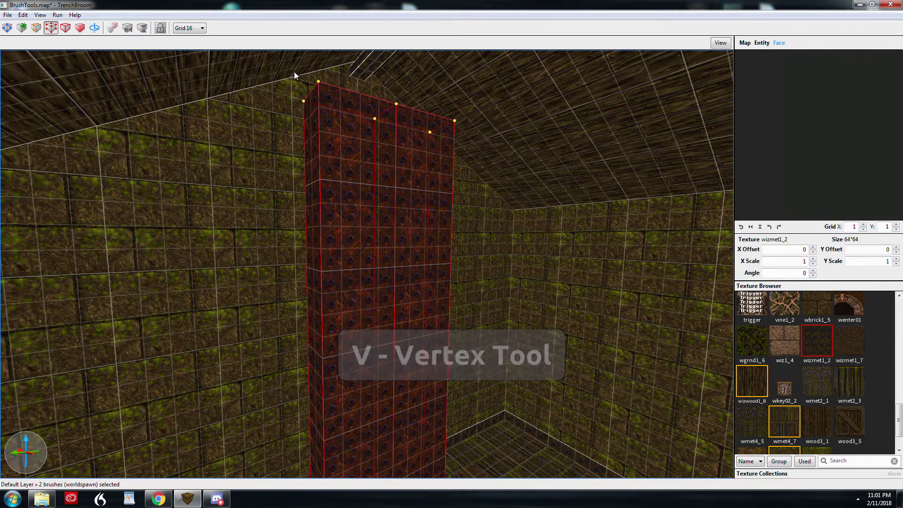
mouse_move(277, 72)
mouse_down()
mouse_move(330, 111)
mouse_move(316, 87)
mouse_move(317, 172)
mouse_up()
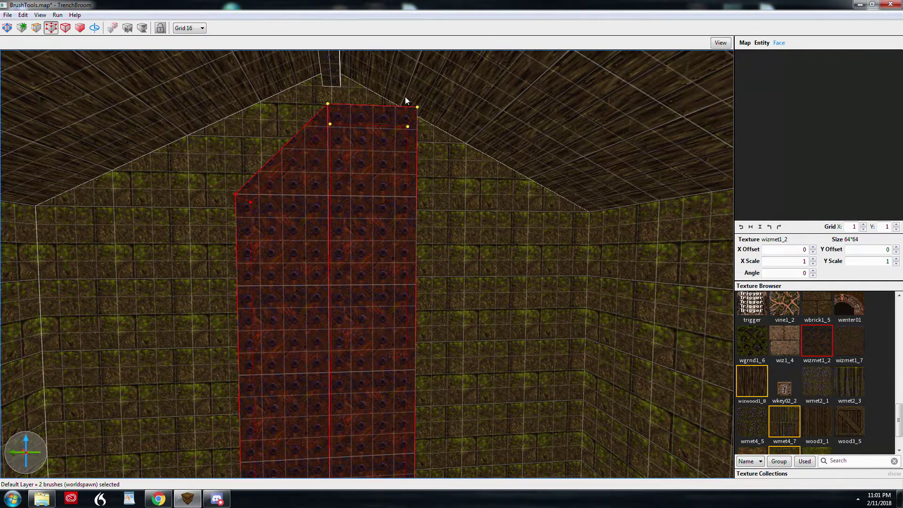
alt+drag(419, 108, 413, 196)
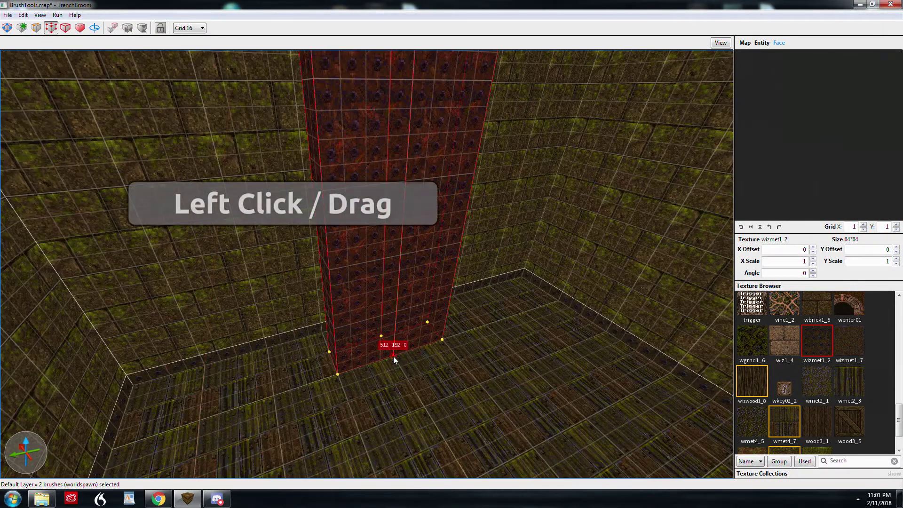
Pull the pillar's shared bottom centre vertex outward across the floor
drag(393, 357, 424, 402)
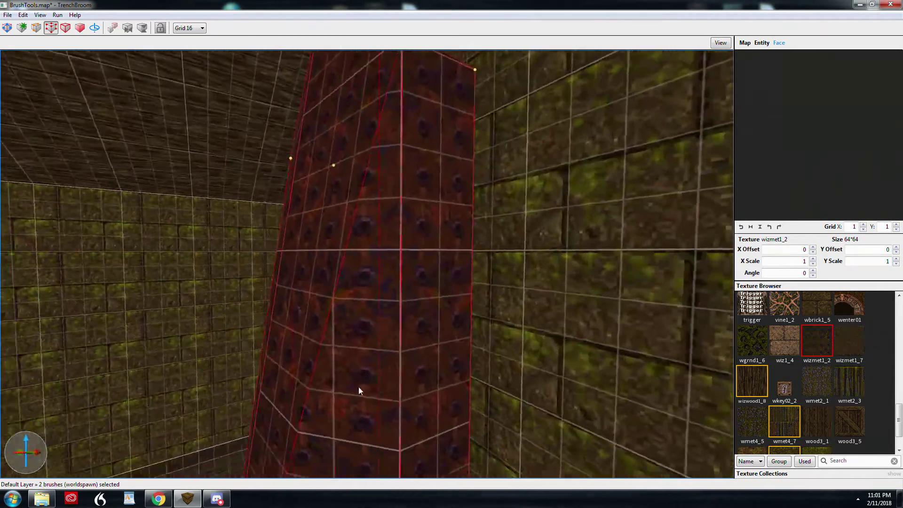
right_drag(359, 387, 427, 397)
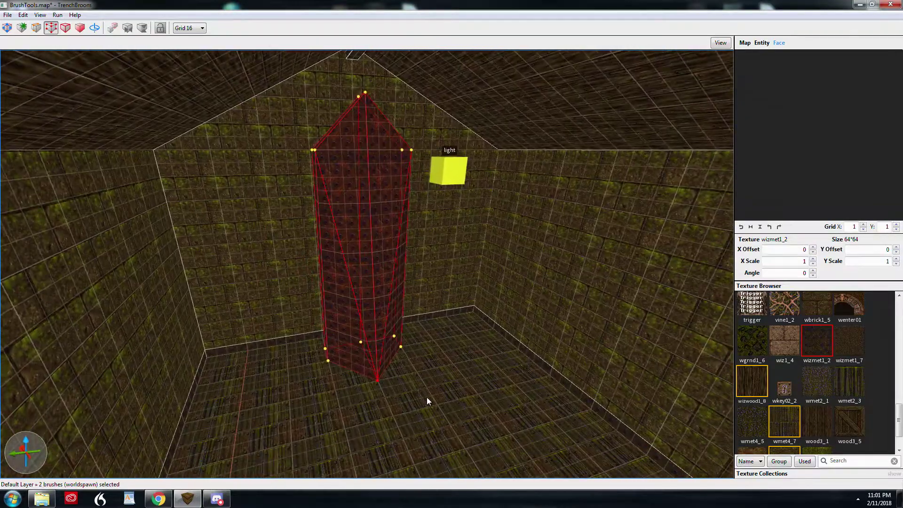
key(ctrl+s)
key(a)
right_drag(427, 397, 447, 398)
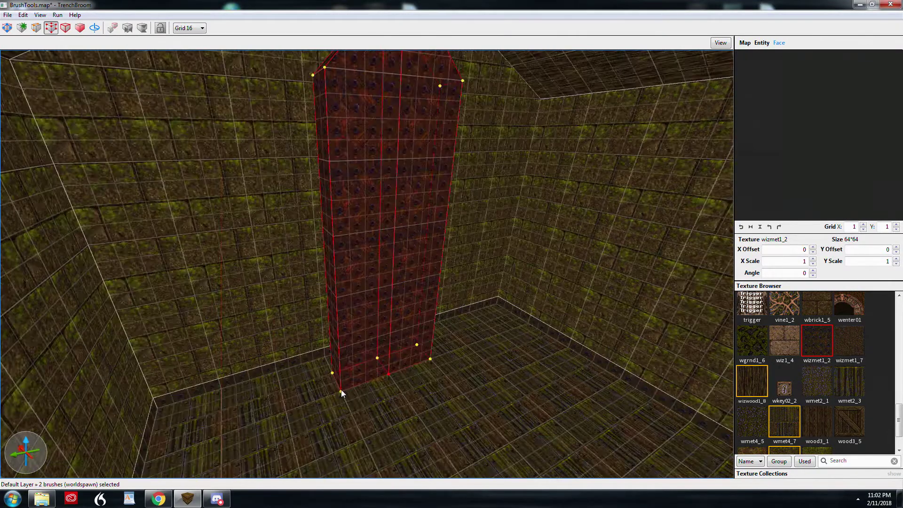
Move the bottom corner vertices on one side of the pillar outward, placing the front one at 480 -64 0
drag(341, 391, 295, 435)
key(a)
right_drag(295, 434, 342, 428)
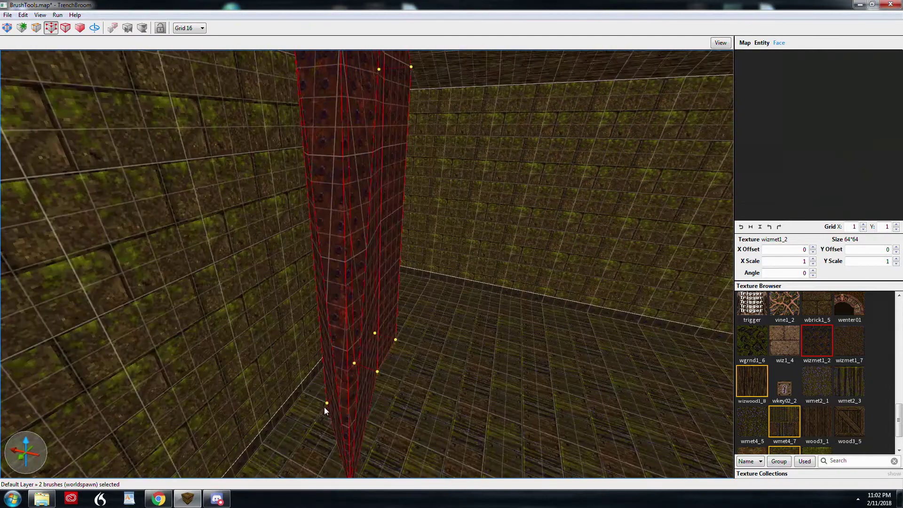
drag(322, 409, 290, 451)
right_drag(291, 450, 303, 425)
key(d)
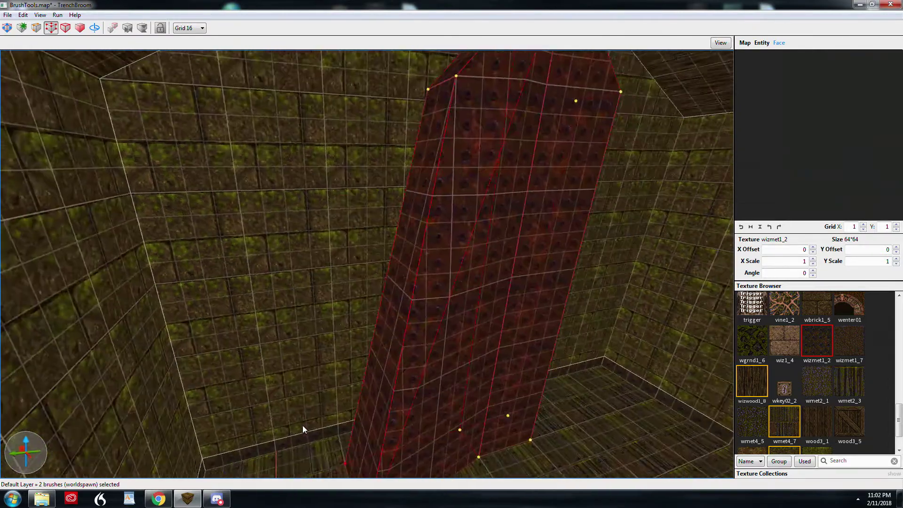
Splay the opposite side of the pillar's base outward, placing its front corner vertex at 480 -320 0, and leave vertex editing
key(s)
drag(406, 403, 457, 413)
key(d)
right_drag(461, 409, 450, 390)
key(a)
key(s)
key(v)
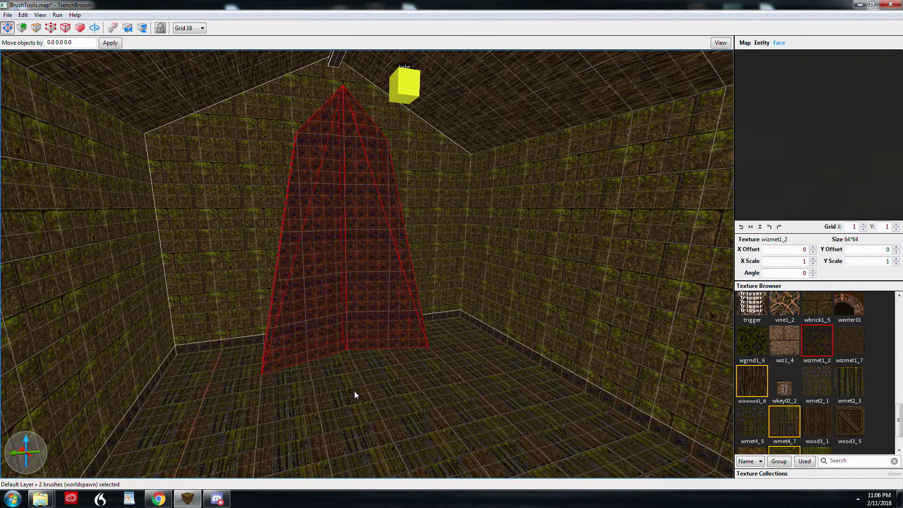
Try moving the front bottom corner vertex at 480 -64 0 onto the neighbouring rear corner vertex, and undo the move
key(a)
right_drag(354, 391, 362, 397)
key(v)
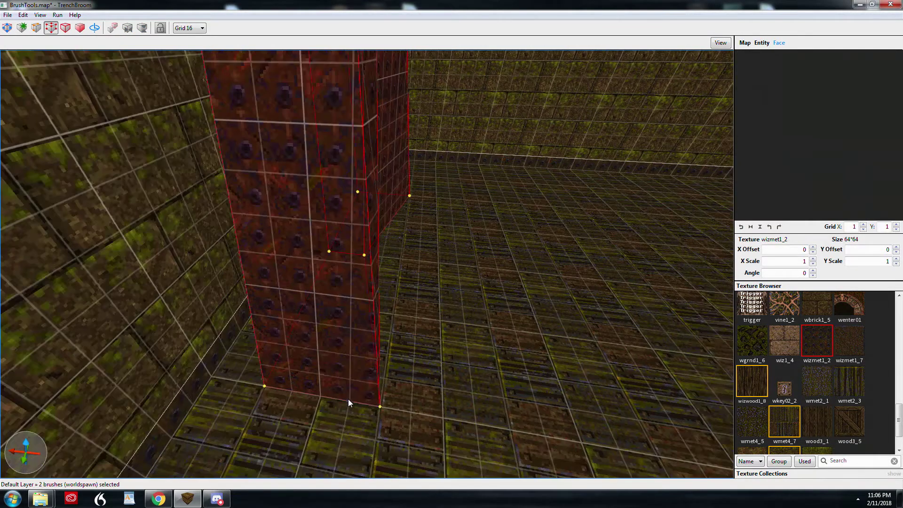
click(380, 405)
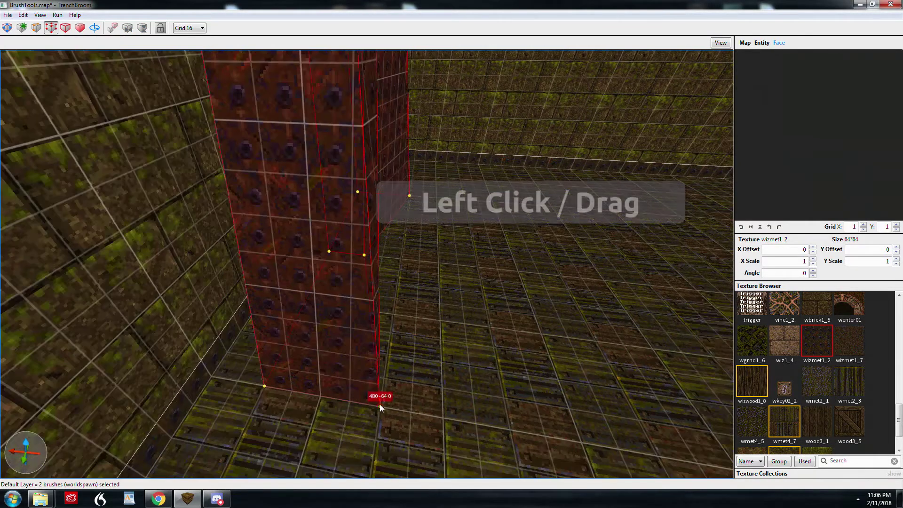
drag(381, 407, 266, 390)
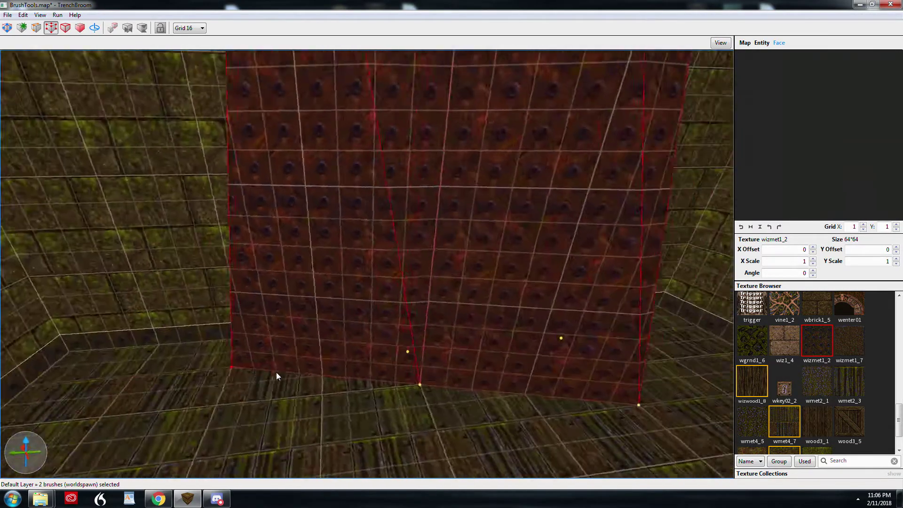
right_drag(276, 372, 325, 368)
key(a)
key(ctrl+z)
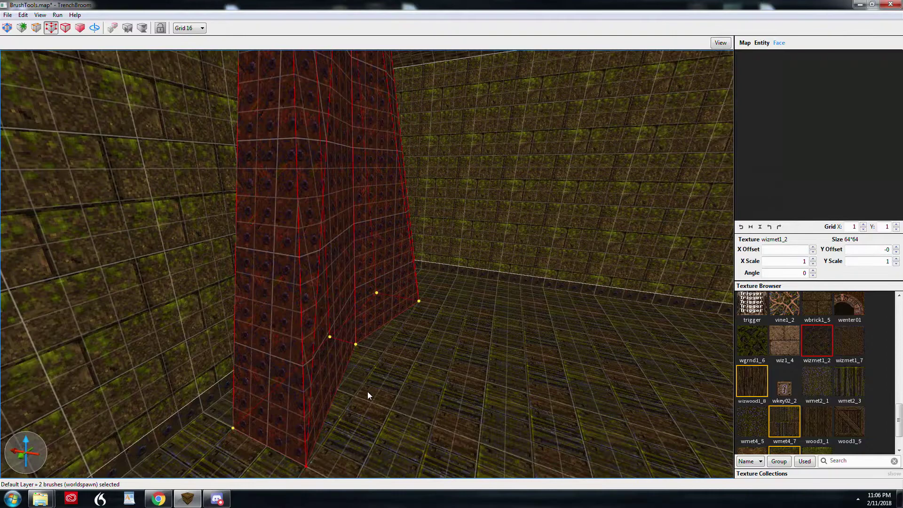
Try merging the bottom corner vertex at 480 -320 0 into the shared centre vertex at 512 -192 0
drag(301, 350, 415, 307)
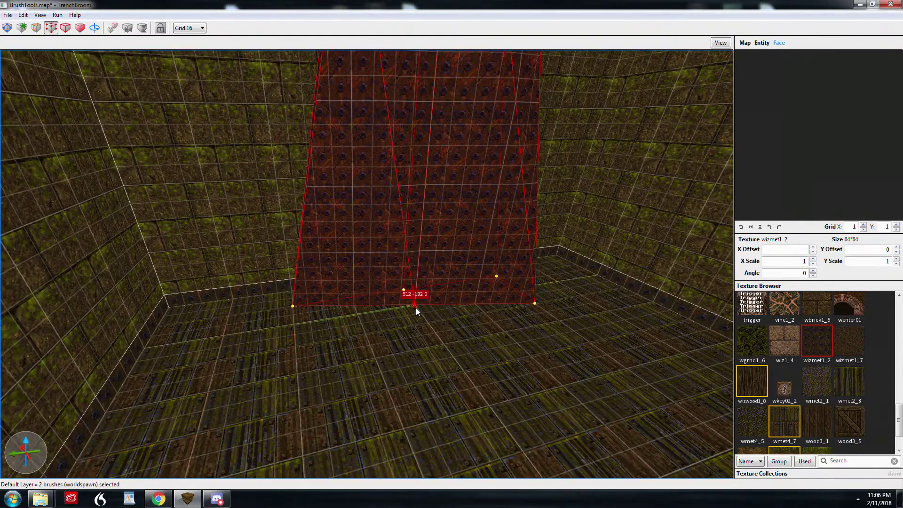
right_drag(415, 307, 489, 431)
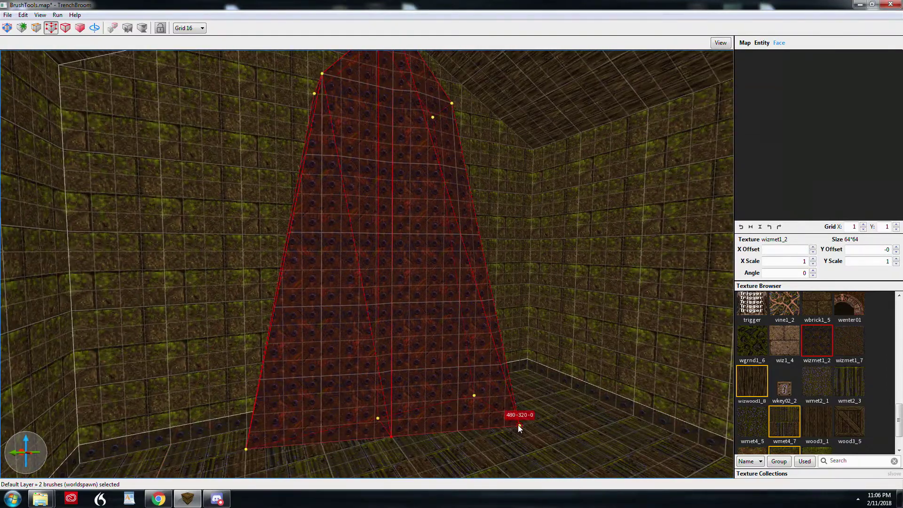
drag(518, 425, 400, 435)
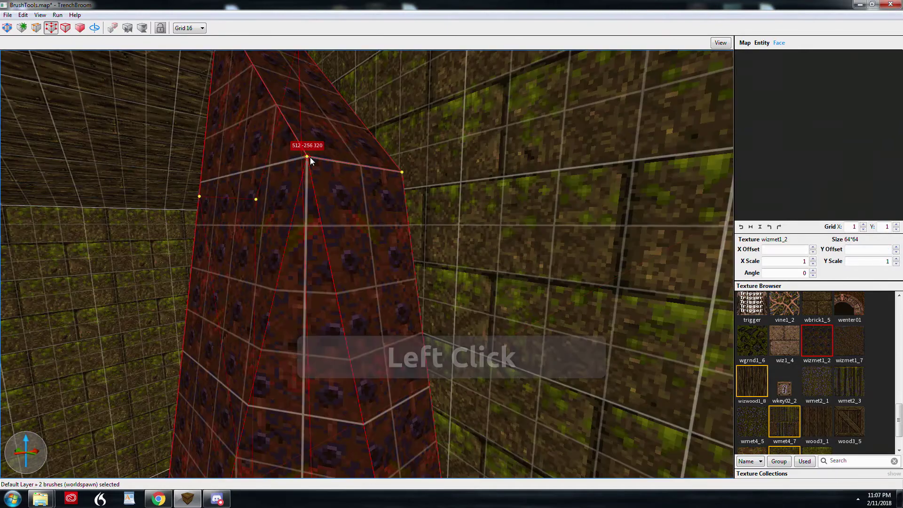
Snap the pillar's upper corner vertex at 512 -256 320 onto the rear vertex at 544 -256 320
click(308, 156)
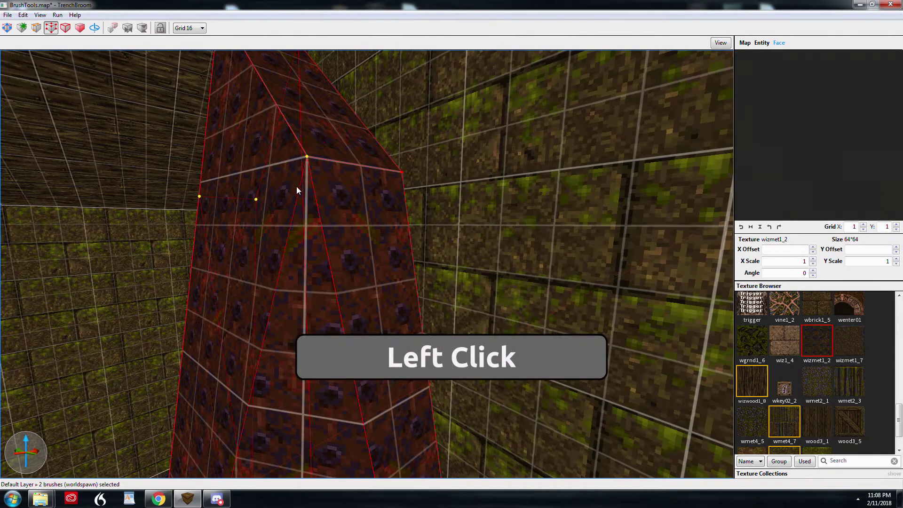
click(306, 158)
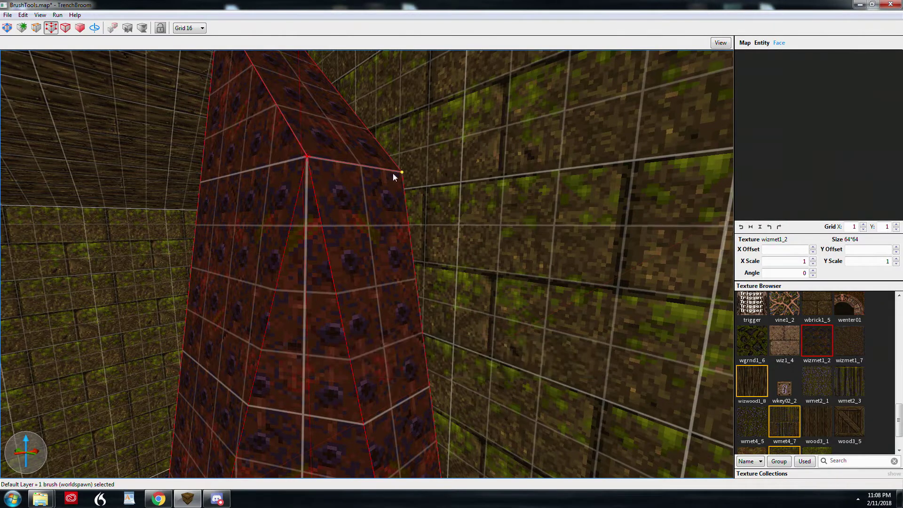
alt+shift+click(394, 174)
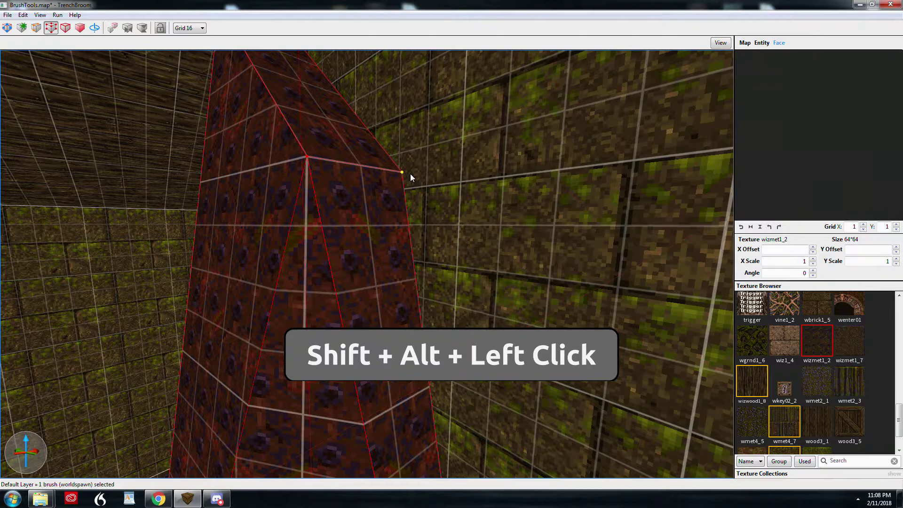
alt+shift+click(402, 174)
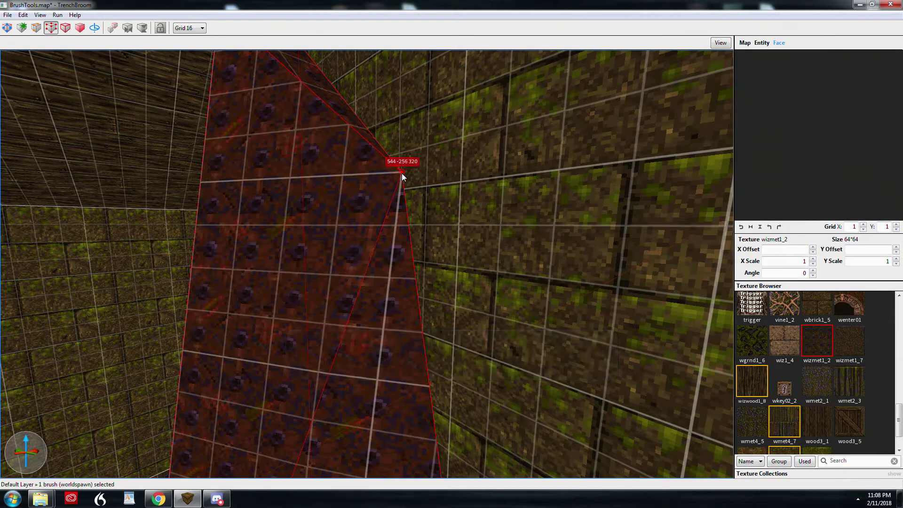
Snap the other pillar half's upper corner vertex at 512 -128 320 onto the rear vertex at 544 -128 320
key(a)
mouse_move(390, 191)
right_down()
mouse_move(395, 200)
mouse_move(451, 197)
right_up()
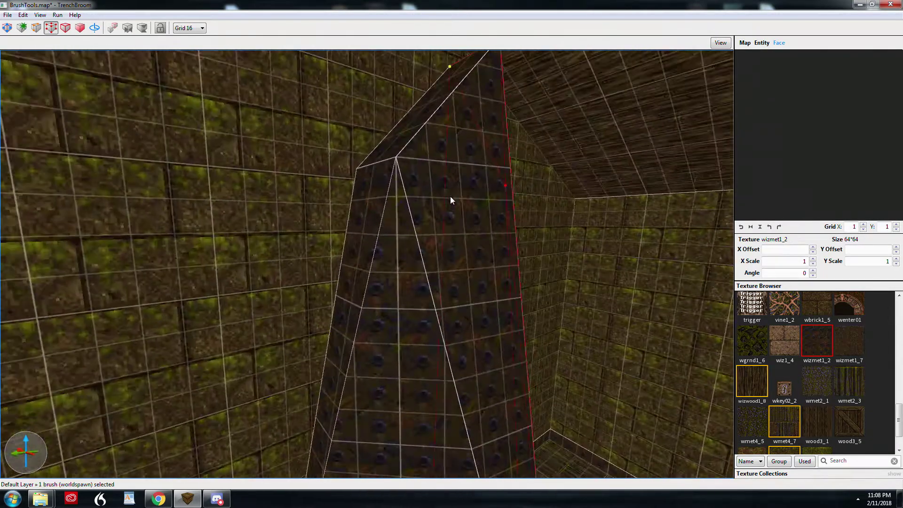
click(400, 163)
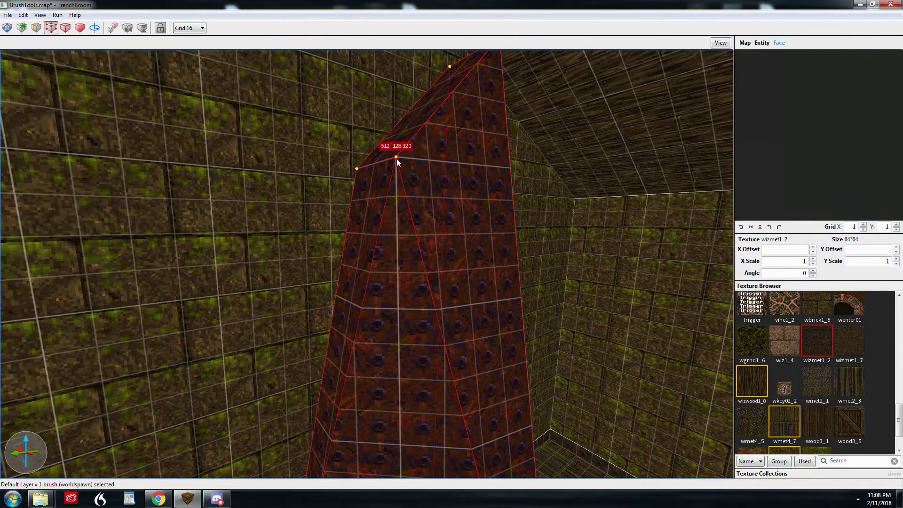
alt+shift+click(358, 169)
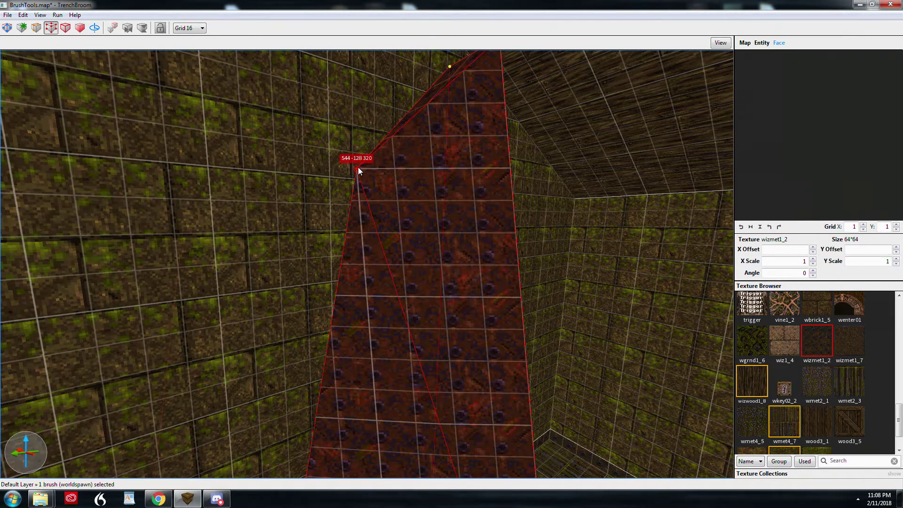
key(d)
mouse_move(497, 210)
right_down()
mouse_move(472, 213)
mouse_move(490, 214)
right_up()
key(a)
key(d)
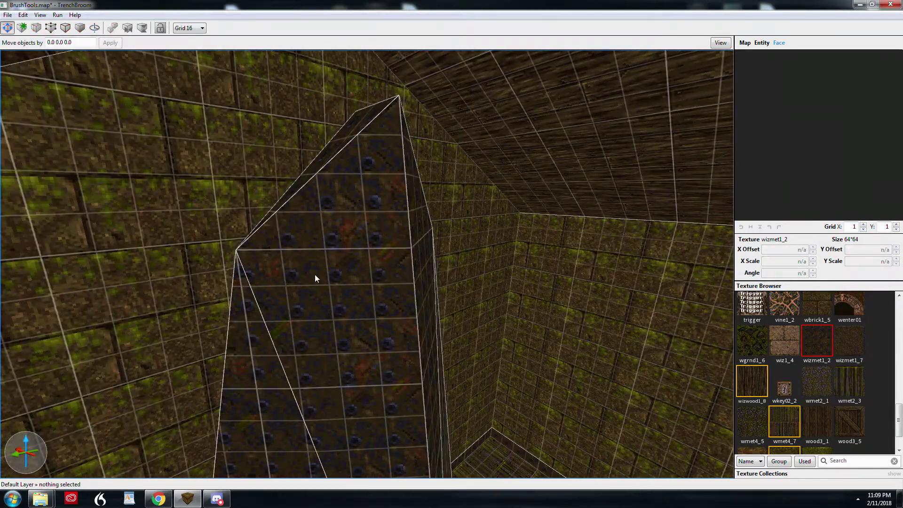
Select the 128 × 128 × 16 slab on the floor near the player start and duplicate it directly on top of itself
key(d)
mouse_move(333, 277)
right_down()
mouse_move(303, 289)
mouse_move(304, 303)
mouse_move(329, 300)
mouse_move(301, 292)
mouse_move(298, 282)
mouse_move(326, 313)
mouse_move(340, 308)
mouse_move(293, 309)
mouse_move(279, 326)
mouse_move(268, 320)
mouse_move(292, 333)
mouse_move(276, 336)
right_up()
key(s)
key(w)
key(a)
key(s)
key(d)
key(a)
key(w)
key(s)
key(w)
click(325, 297)
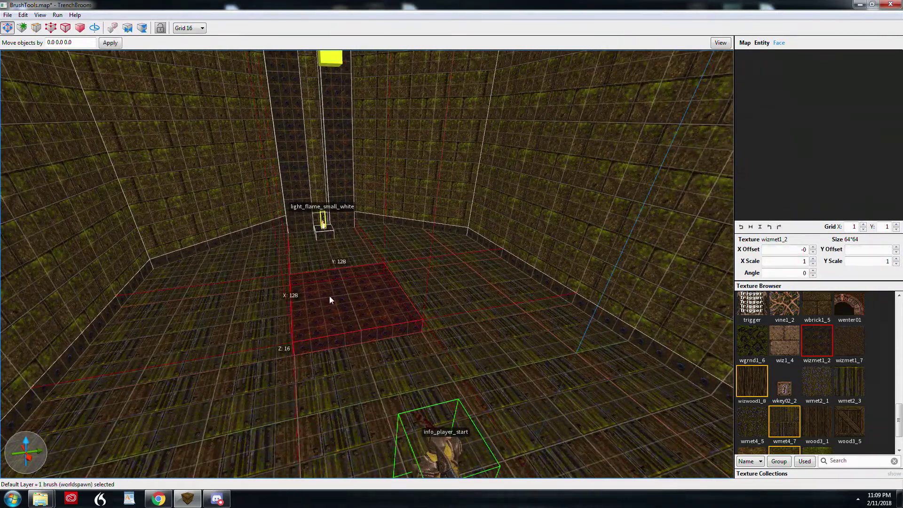
ctrl+alt+click(364, 314)
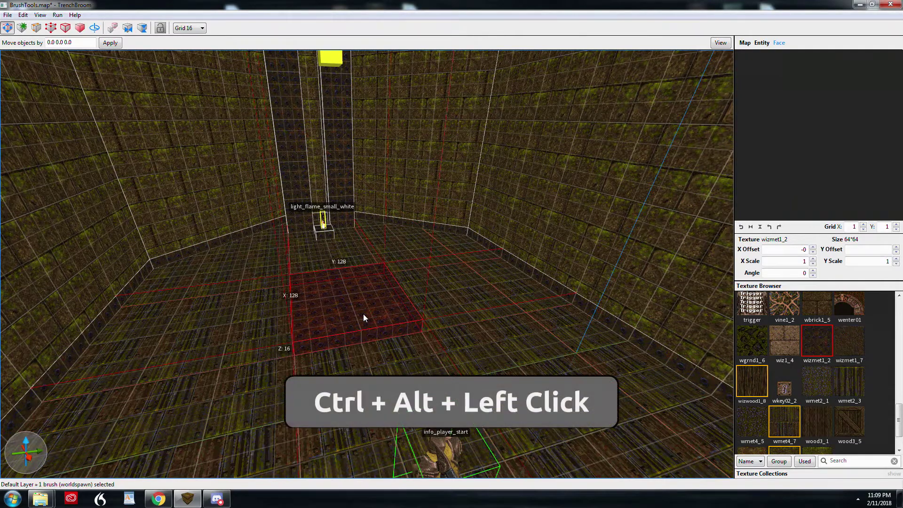
ctrl+alt+drag(364, 314, 368, 290)
right_drag(367, 290, 382, 307)
key(a)
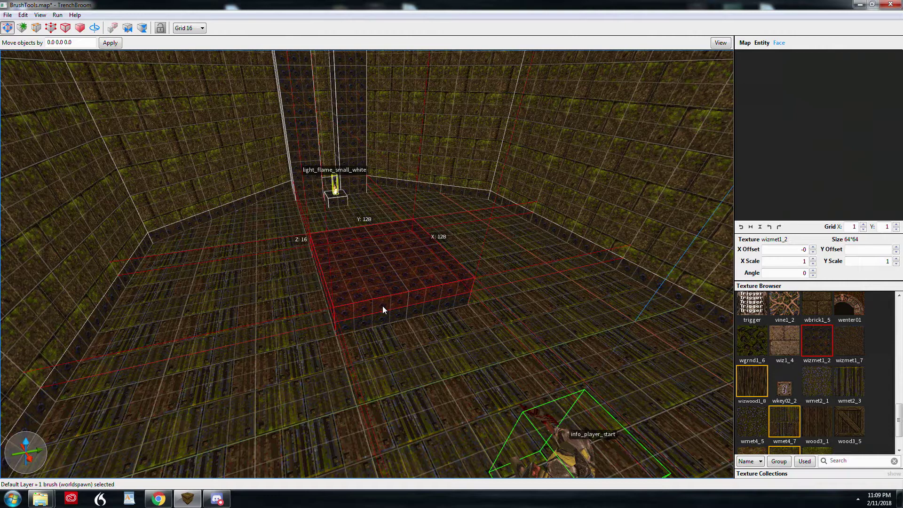
Bevel two adjacent sides of the upper slab by moving their top vertices inward
key(v)
mouse_move(334, 308)
mouse_down()
mouse_move(341, 291)
mouse_move(310, 235)
mouse_move(325, 239)
mouse_up()
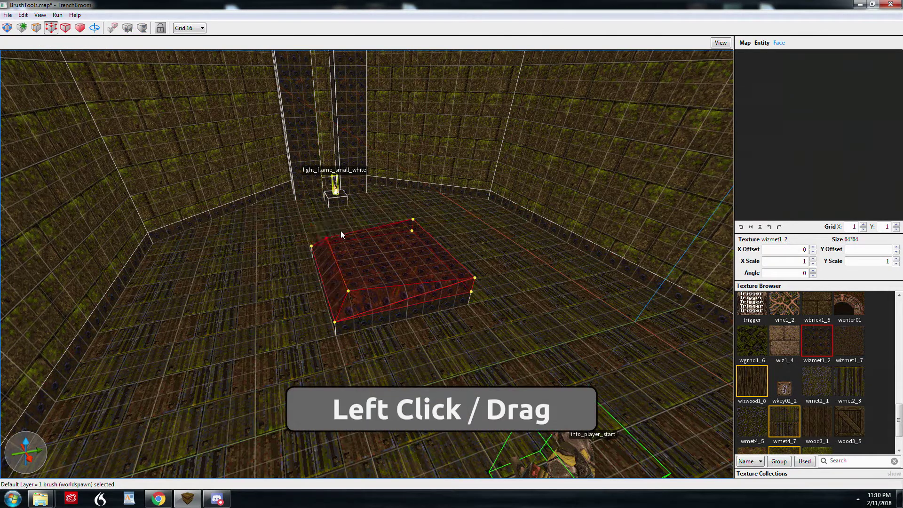
mouse_move(413, 220)
mouse_down()
mouse_move(475, 258)
mouse_move(463, 277)
mouse_up()
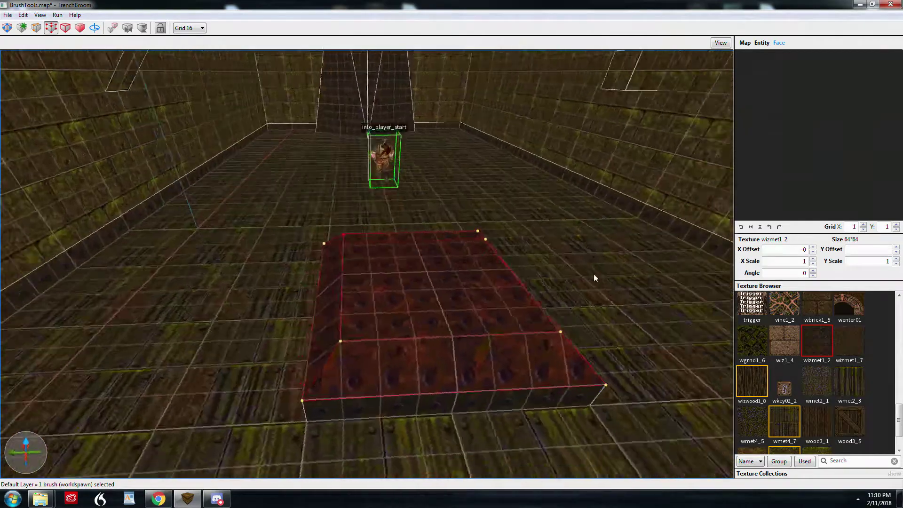
alt+right_drag(593, 274, 603, 278)
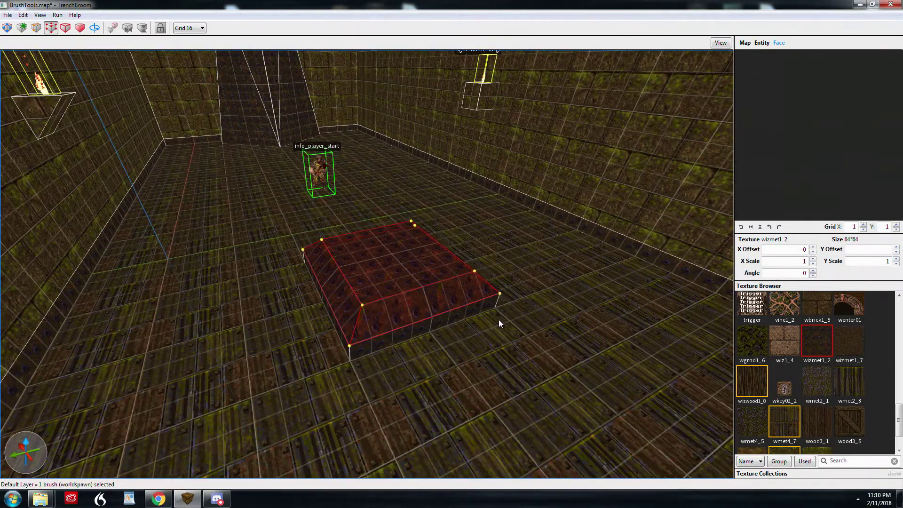
Clear the vertex selection and undo the bevelling of the upper slab
key(Escape)
key(Escape)
alt+right_drag(473, 341, 413, 337)
click(413, 337)
key(ctrl+z)
key(ctrl+z)
key(ctrl+z)
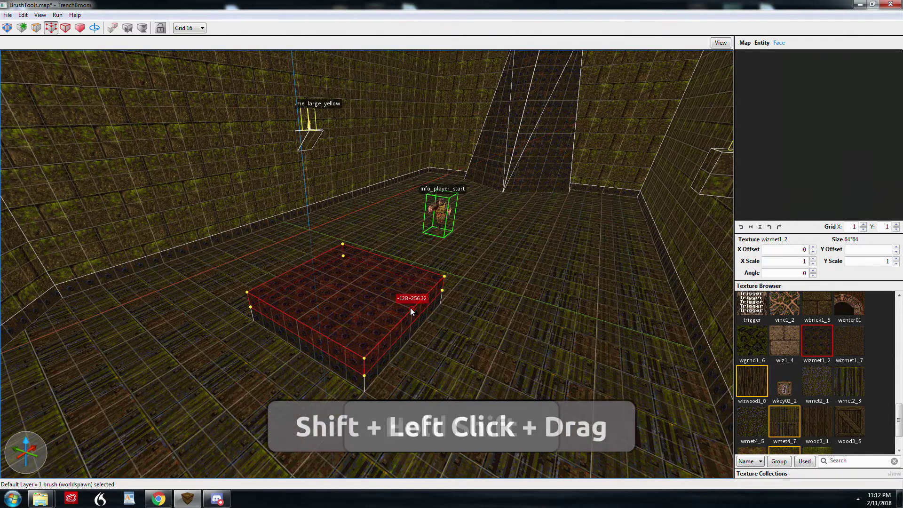
Pull a new vertex outward from the slab's edge midpoint at -128 -256 32 and another upward from its top face centre at -128 -192 32
mouse_move(412, 309)
shift+mouse_down()
mouse_move(572, 366)
mouse_move(573, 376)
shift+mouse_up()
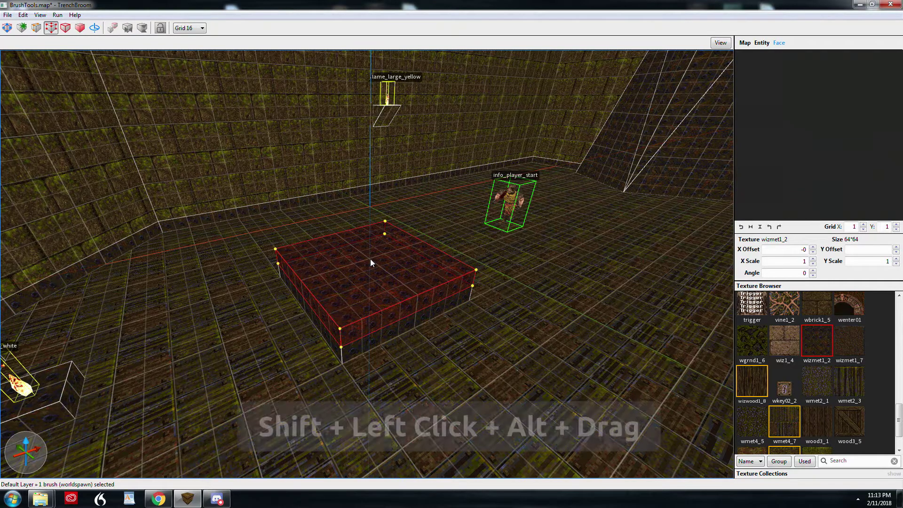
key(shift)
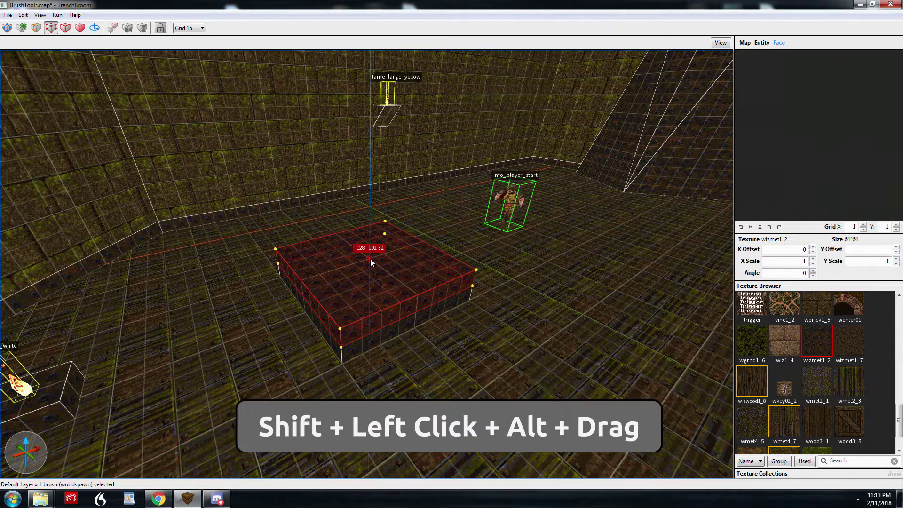
alt+shift+drag(371, 259, 381, 176)
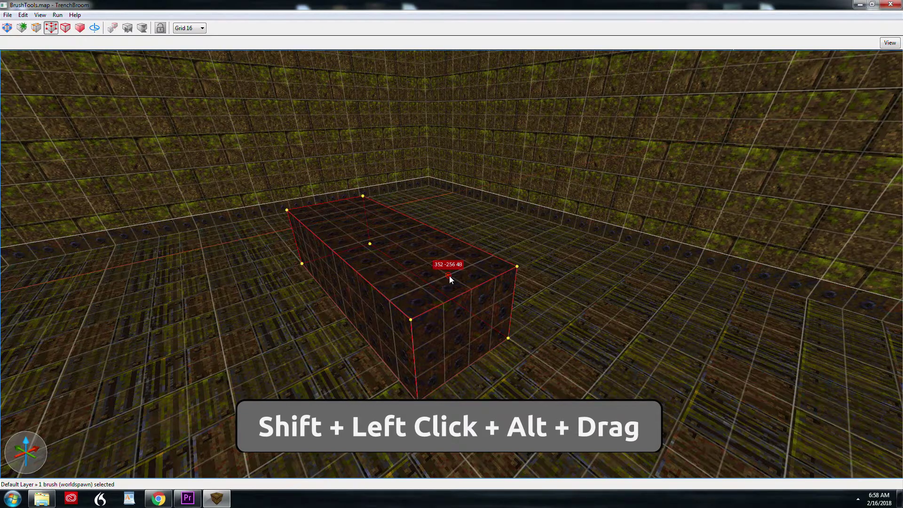
Raise a new vertex from the long block's top face at 352 -256 48 to form a peak
alt+shift+drag(450, 277, 450, 254)
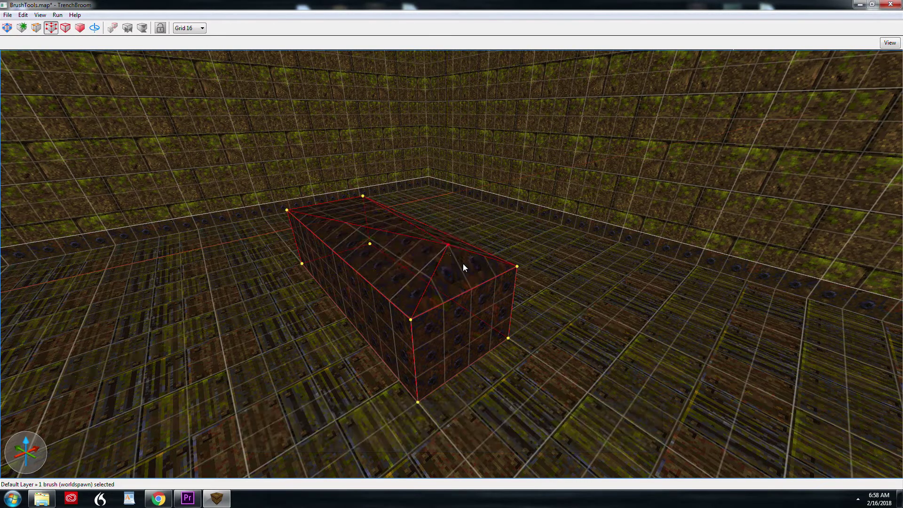
Raise another new vertex from the long block's sloped top near 352 -112 49.6 to form a ridge along the block
mouse_move(465, 268)
alt+right_down()
mouse_move(562, 270)
mouse_move(498, 291)
mouse_move(465, 291)
mouse_move(514, 301)
mouse_move(514, 313)
mouse_move(462, 307)
mouse_move(486, 307)
alt+right_up()
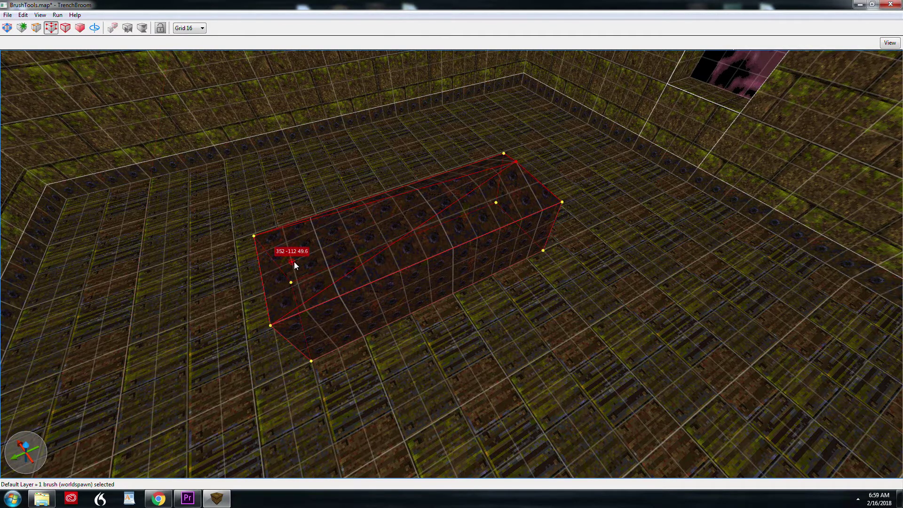
drag(294, 262, 298, 246)
key(a)
mouse_move(299, 245)
right_down()
mouse_move(411, 269)
mouse_move(423, 260)
right_up()
key(s)
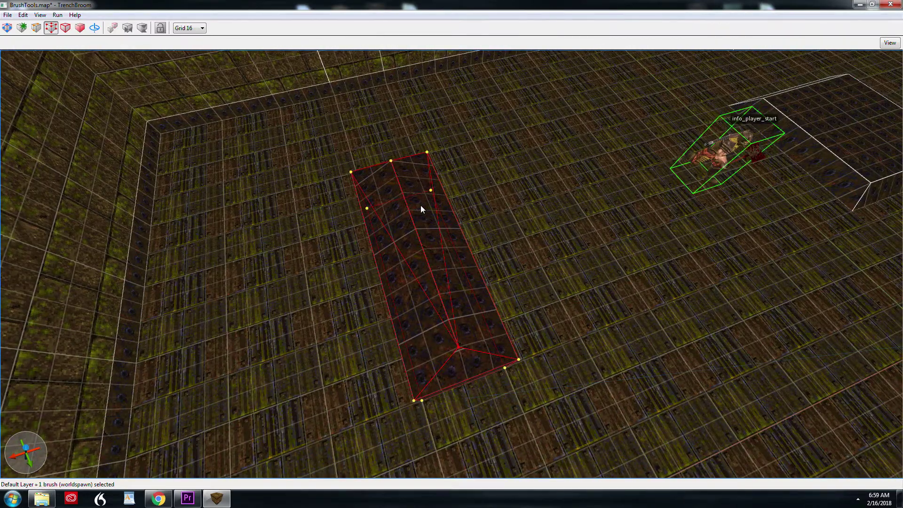
mouse_move(419, 207)
alt+right_down()
mouse_move(378, 204)
mouse_move(460, 200)
mouse_move(444, 202)
alt+right_up()
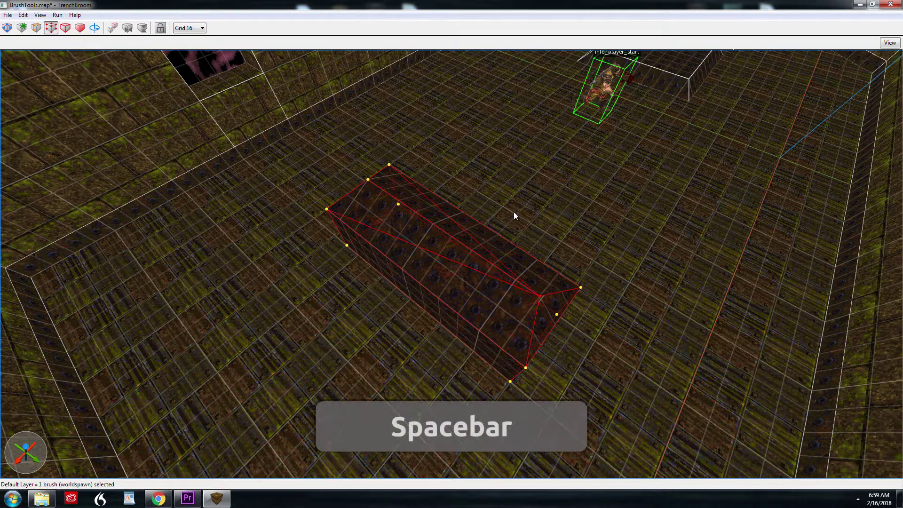
Examine the ridge's vertex alignment in the top, front and side 2D views, looking closely at the peak in front view
key(space)
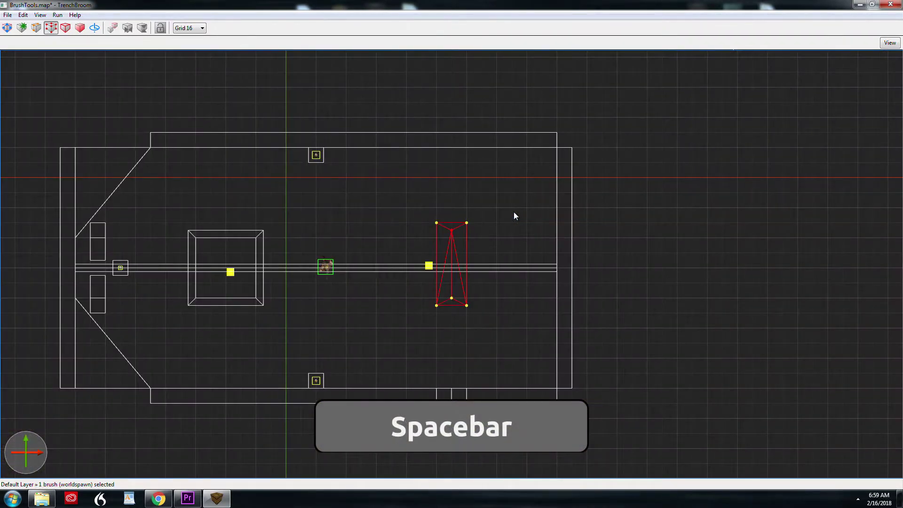
key(space)
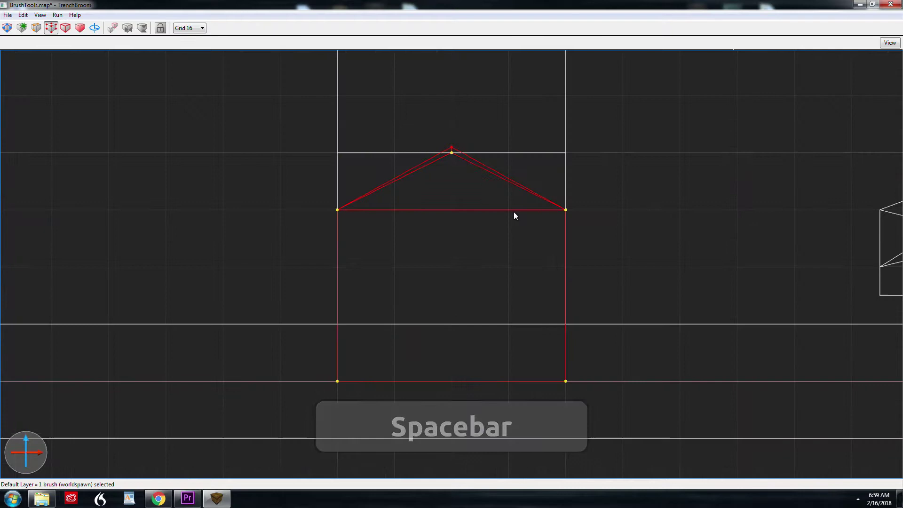
key(space)
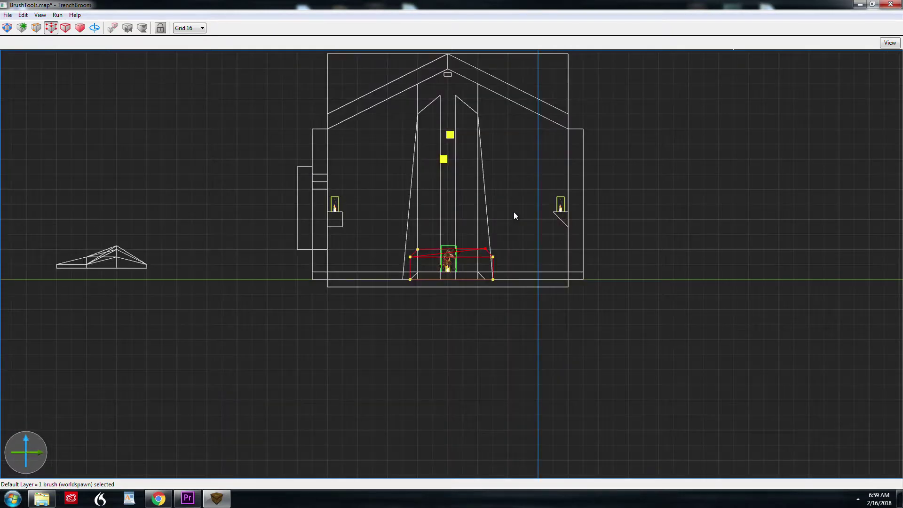
key(space)
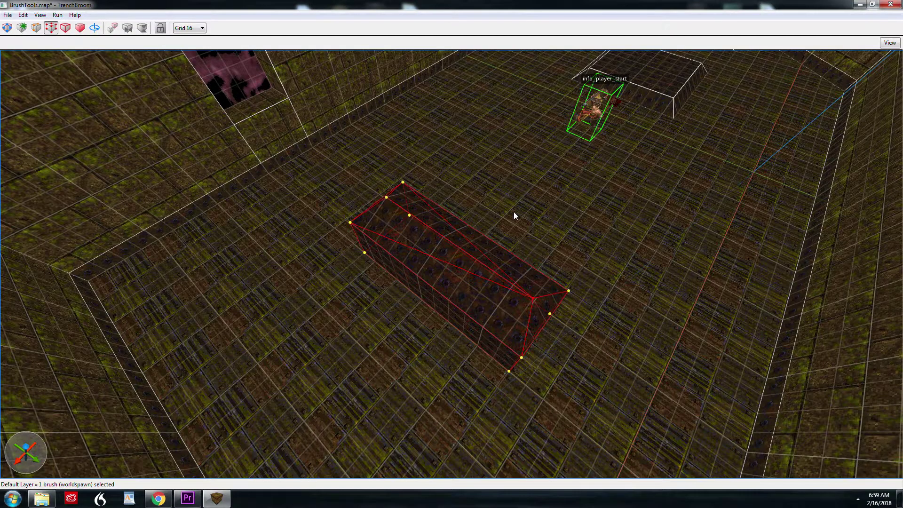
key(space)
key(space)
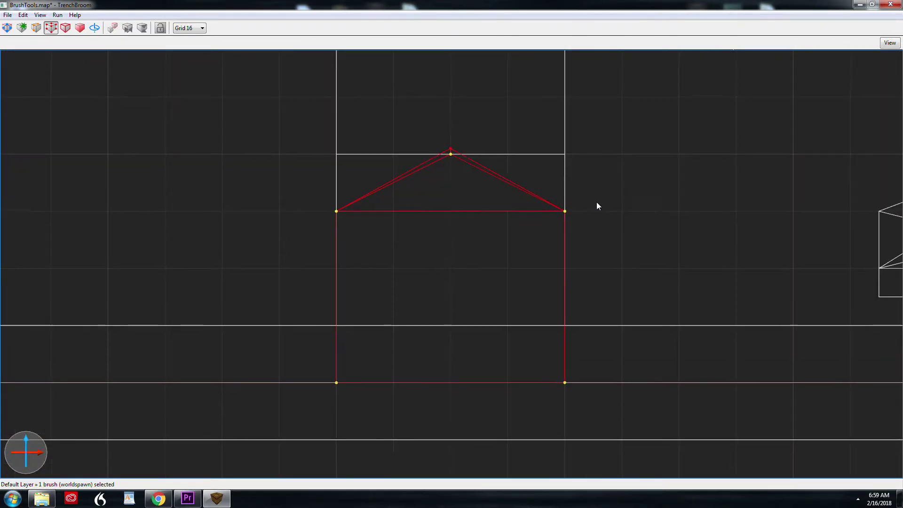
scroll(418, 205, up, 5)
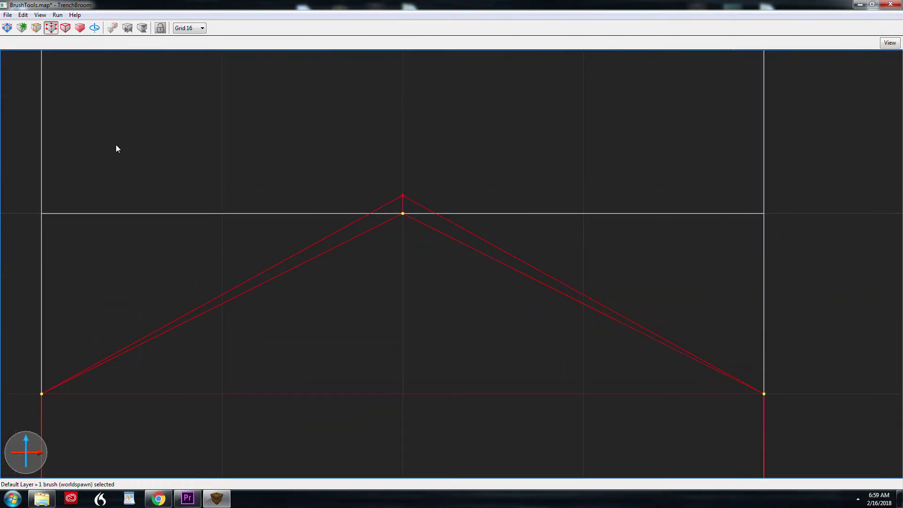
scroll(434, 265, down, 4)
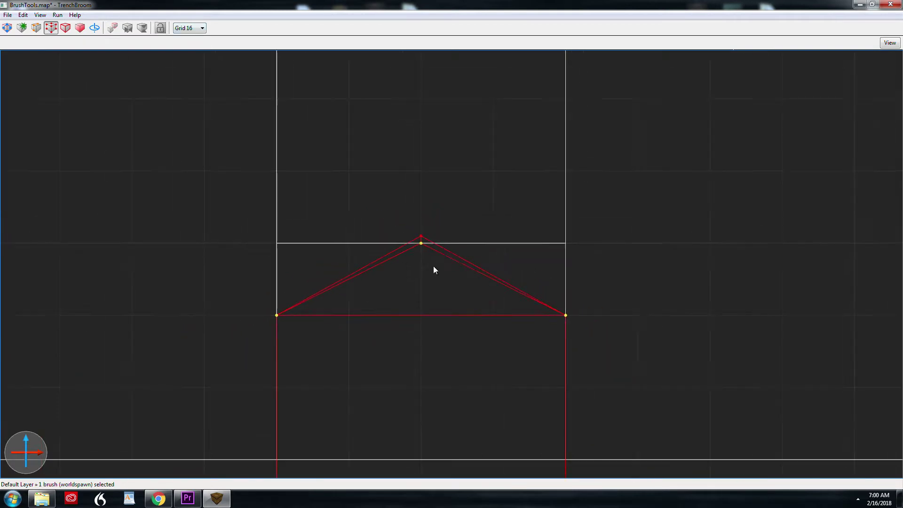
middle_drag(451, 280, 440, 208)
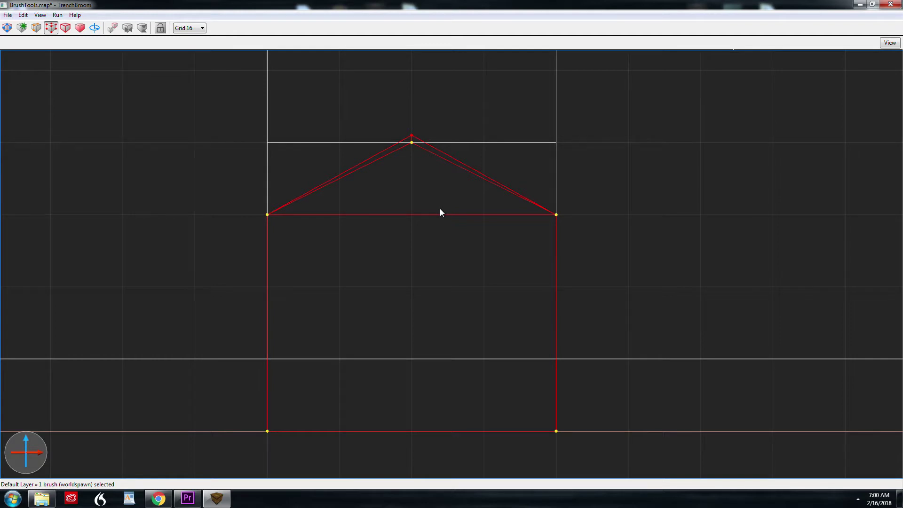
Snap the long block's vertices to the grid and check the ridge in the side view
click(8, 14)
mouse_move(23, 17)
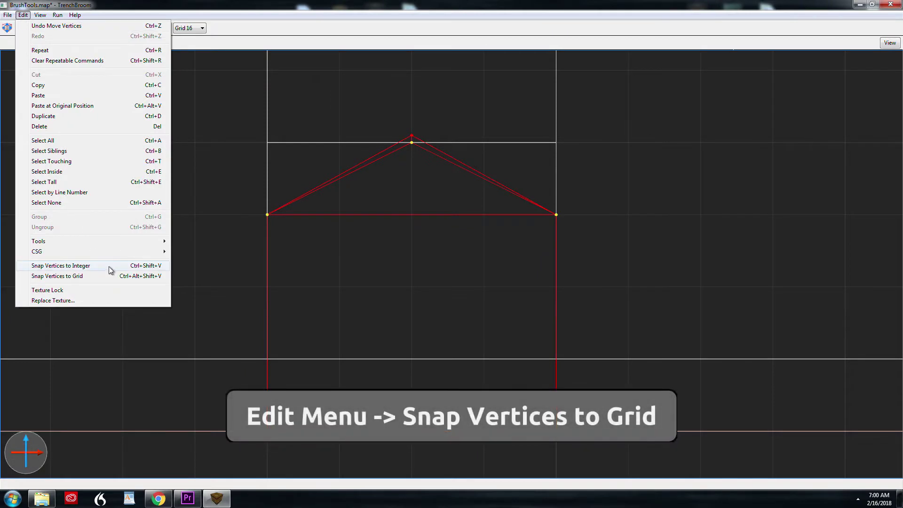
click(63, 277)
key(space)
key(space)
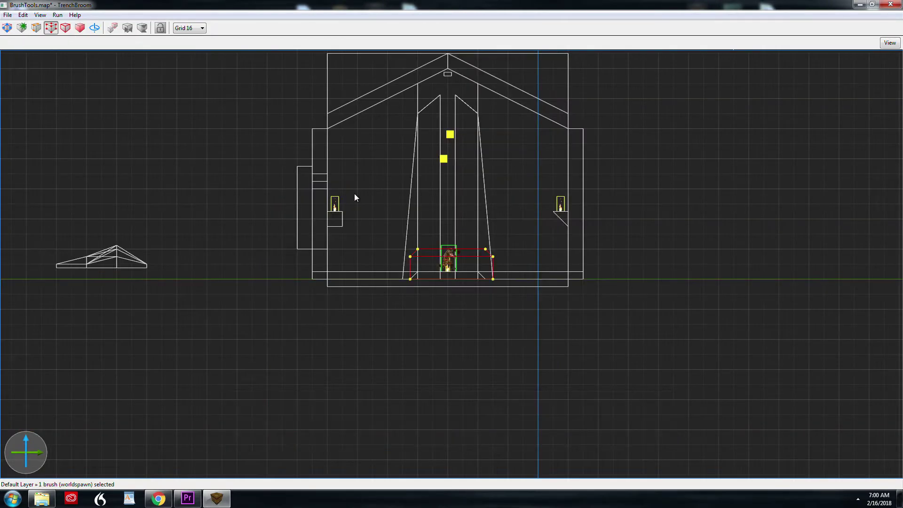
Leave the Vertex Tool and deselect the long block
mouse_move(386, 230)
right_down()
mouse_move(411, 249)
mouse_move(381, 236)
mouse_move(438, 240)
mouse_move(413, 224)
mouse_move(385, 237)
right_up()
scroll(382, 236, up, 5)
scroll(386, 236, down, 4)
key(v)
scroll(411, 231, down, 2)
key(Escape)
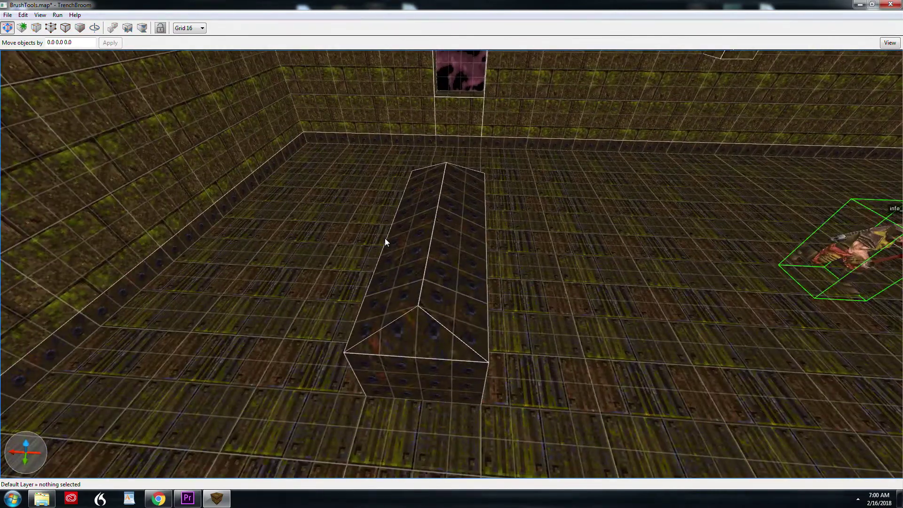
Examine the snapped ridge by cycling through the 2D and 3D views
key(ctrl+Tab)
key(ctrl+Tab)
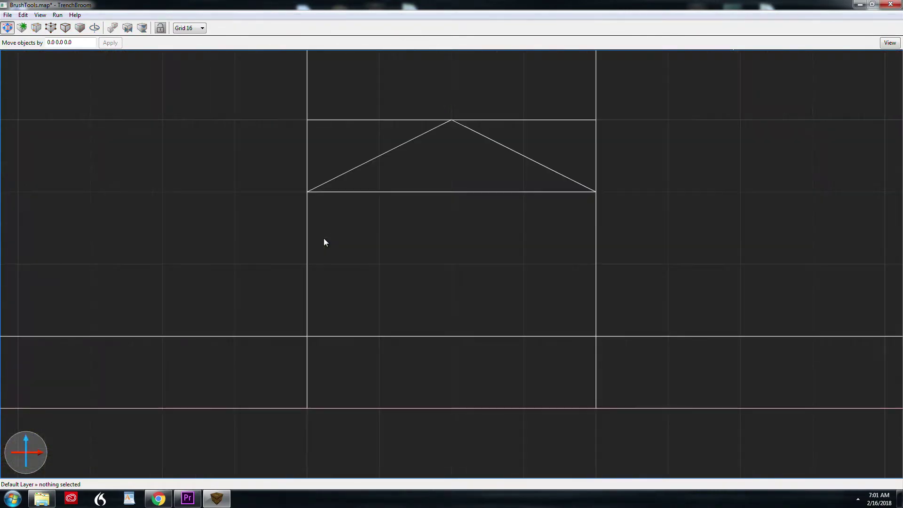
key(ctrl+Tab)
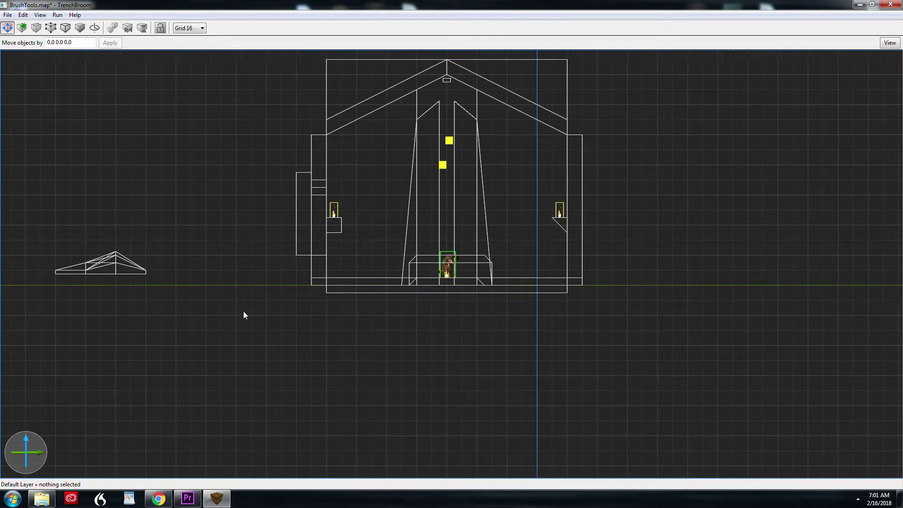
key(ctrl+Tab)
mouse_move(390, 294)
right_down()
mouse_move(368, 291)
mouse_move(404, 288)
right_up()
key(space)
key(space)
key(ctrl+Tab)
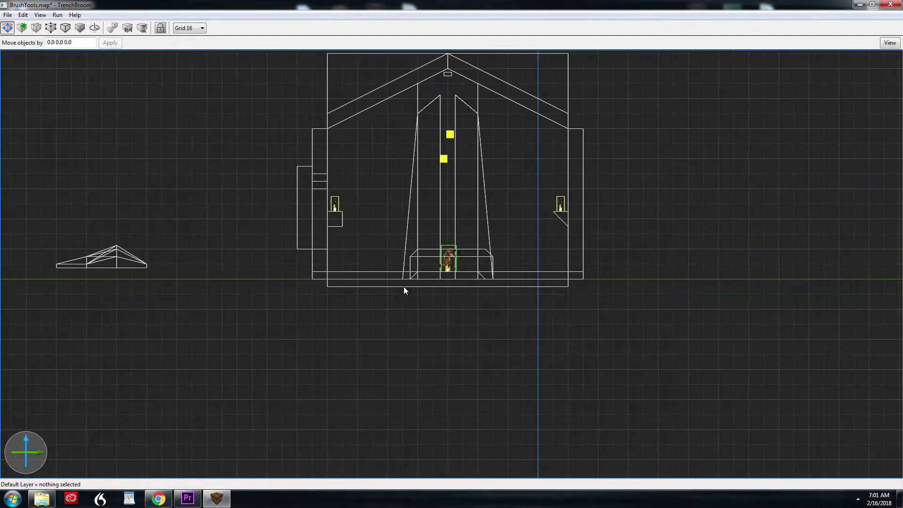
key(ctrl+Tab)
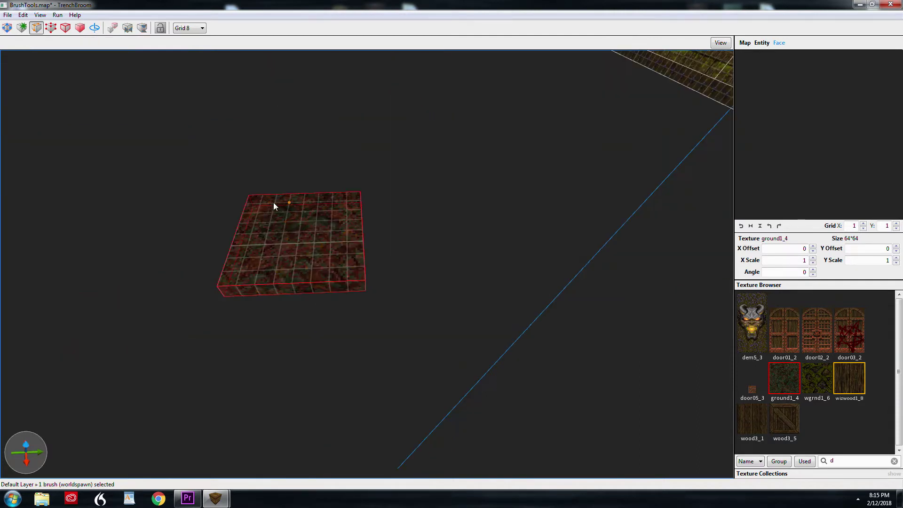
Clip the ground slab diagonally from corner 536 -960 32, keeping both halves, and duplicate the pair at 64-unit spacing into a three-by-three grid
click(253, 197)
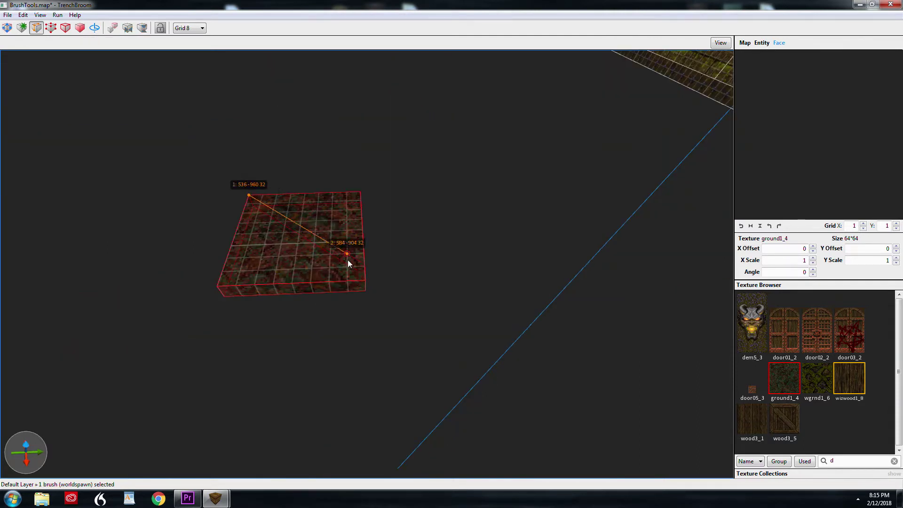
click(364, 267)
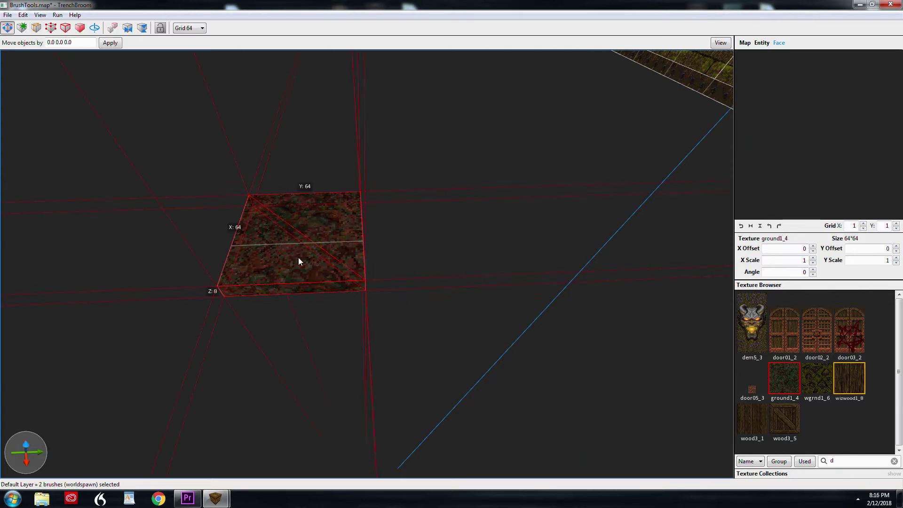
key(ctrl+alt+Right)
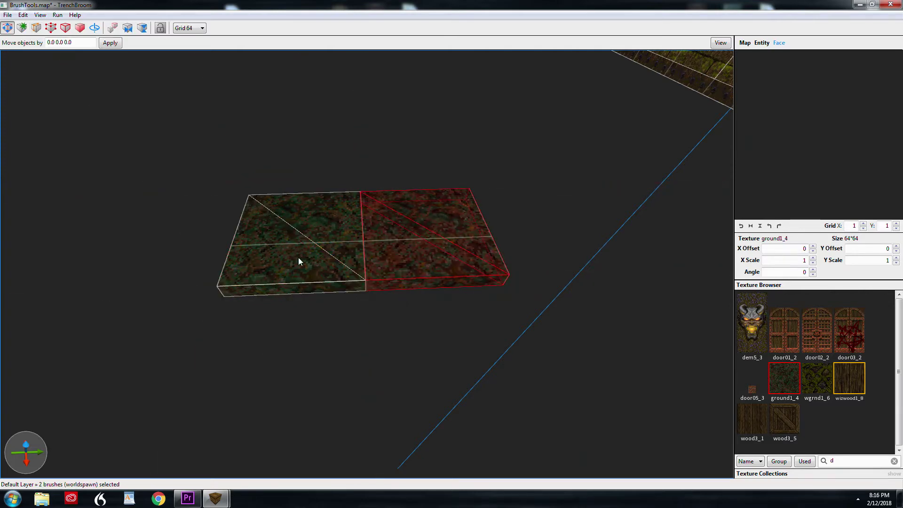
key(ctrl+alt+Down)
key(ctrl+alt+Left)
key(ctrl+alt+Left)
key(ctrl+alt+Up)
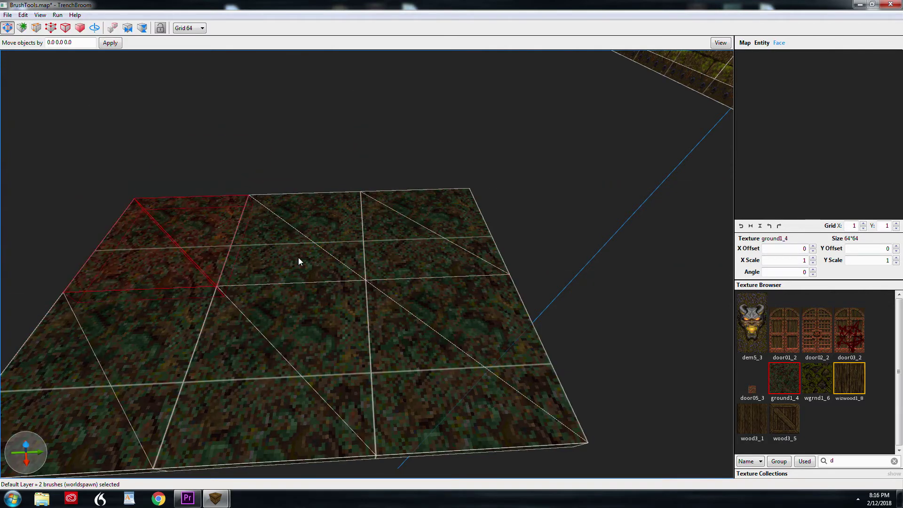
key(ctrl+alt+Up)
key(ctrl+alt+Right)
key(ctrl+alt+Right)
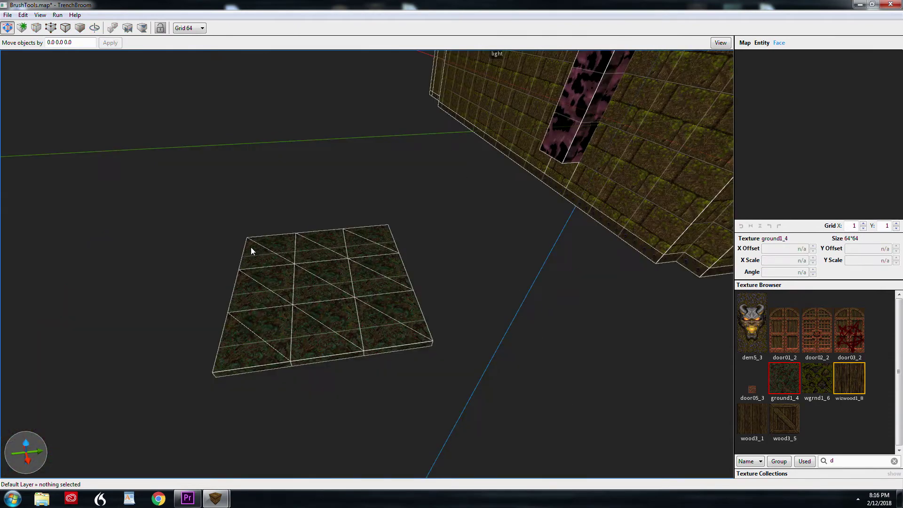
Select all 18 ground brushes and, with the Vertex Tool on grid 8, raise the shared top vertex at 536 -960 32 and the diagonally opposite interior one
mouse_move(252, 248)
ctrl+mouse_down()
mouse_move(363, 247)
mouse_move(385, 289)
mouse_move(372, 345)
mouse_move(242, 343)
ctrl+mouse_up()
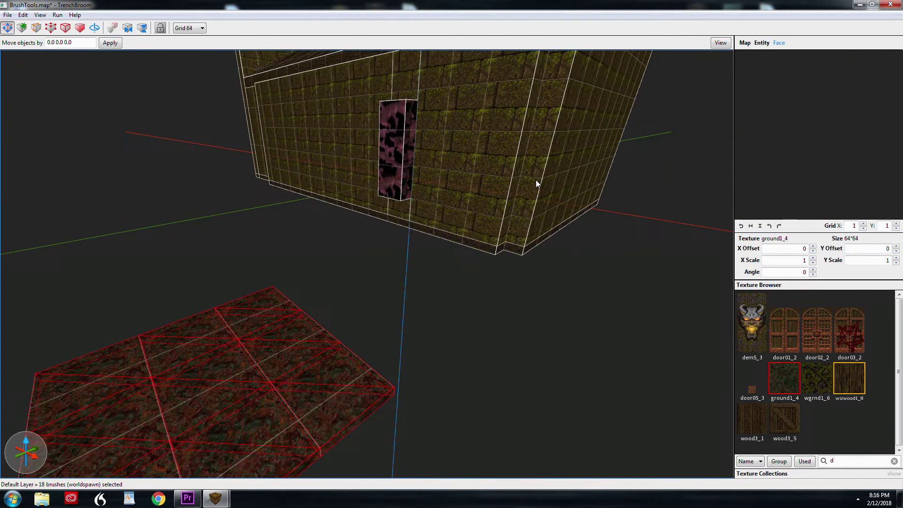
click(540, 177)
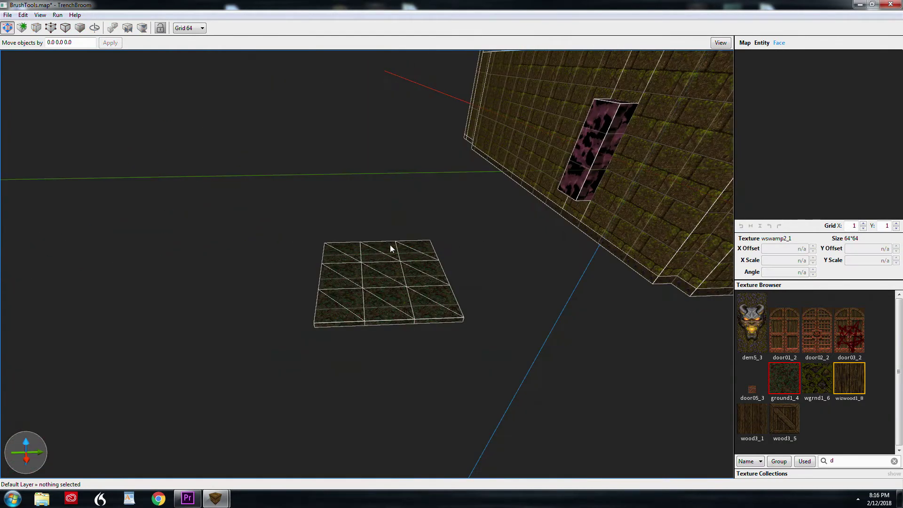
mouse_move(332, 250)
ctrl+mouse_down()
mouse_move(426, 249)
mouse_move(356, 276)
mouse_move(375, 314)
mouse_move(378, 278)
mouse_move(441, 260)
mouse_move(432, 244)
ctrl+mouse_up()
mouse_move(501, 233)
right_down()
mouse_move(494, 244)
mouse_move(507, 228)
right_up()
key(w)
key(v)
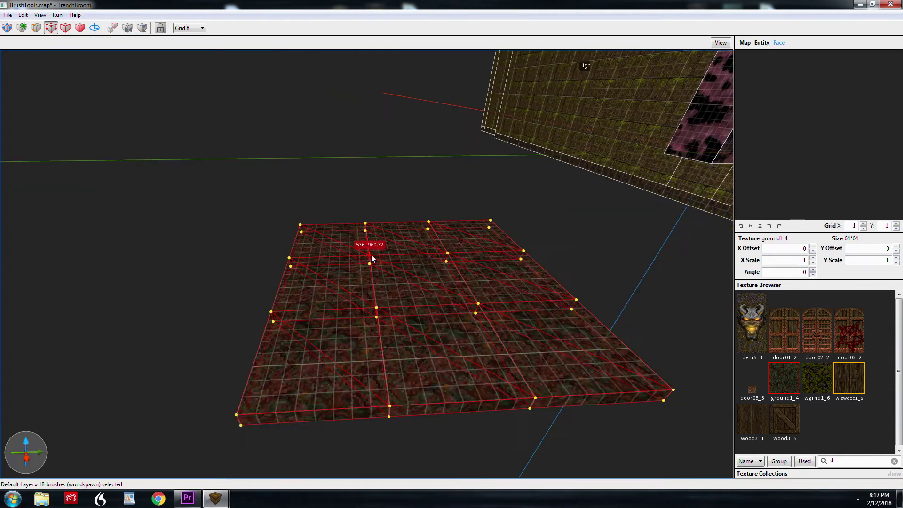
drag(370, 258, 374, 237)
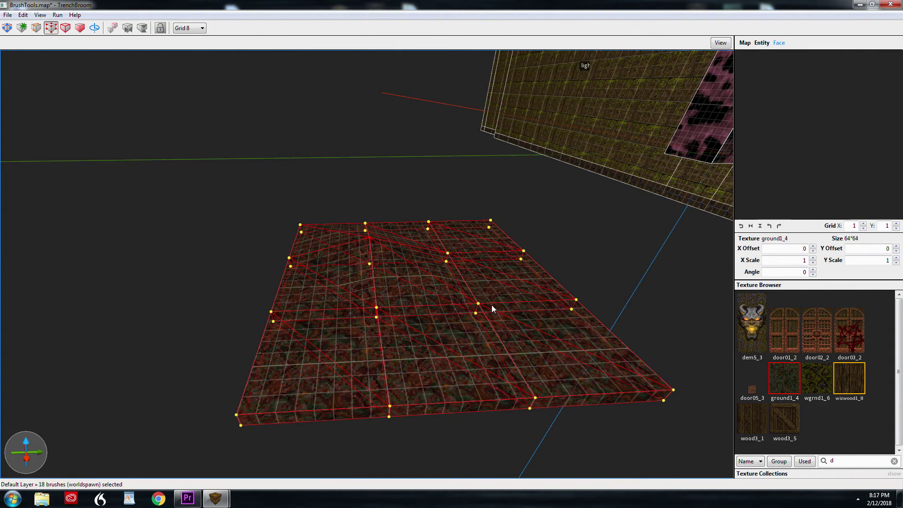
drag(477, 304, 482, 288)
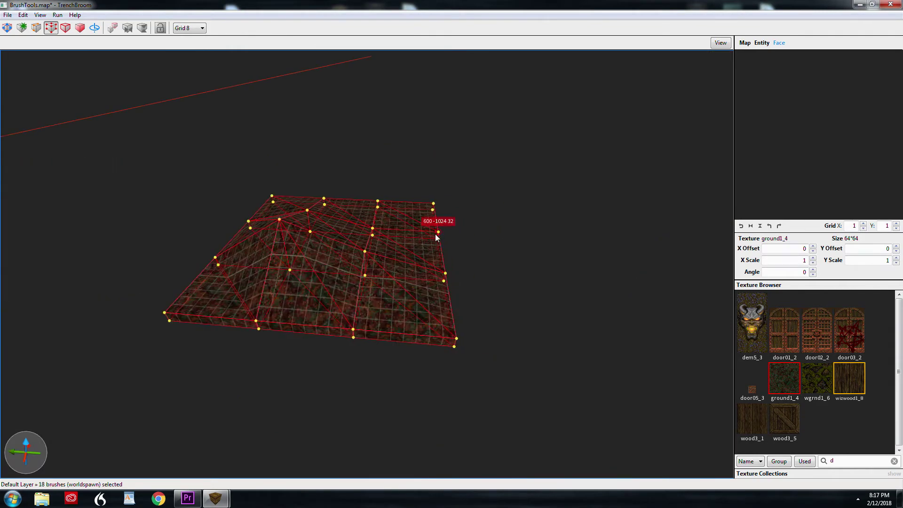
Raise another interior vertex and an outer edge vertex of the ground grid to form uneven hills, and deselect the brushes
drag(373, 229, 377, 214)
right_drag(377, 214, 407, 223)
drag(366, 215, 365, 189)
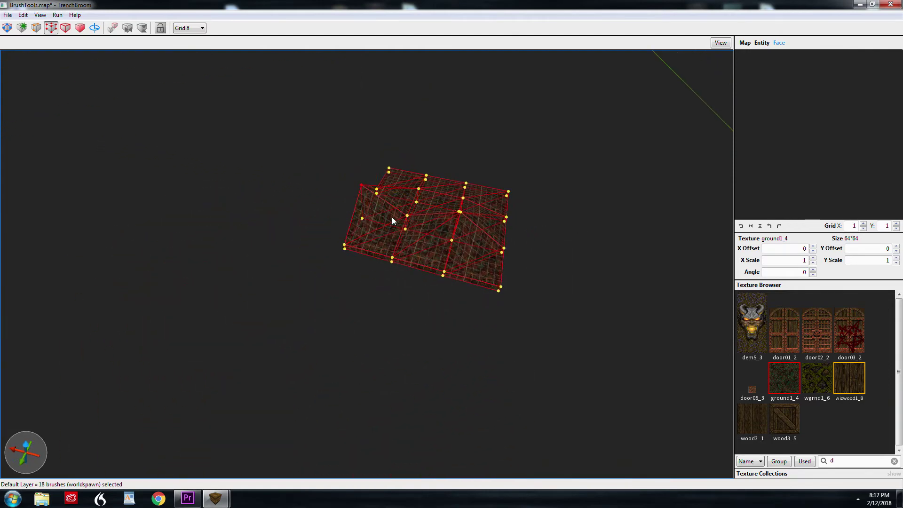
key(a)
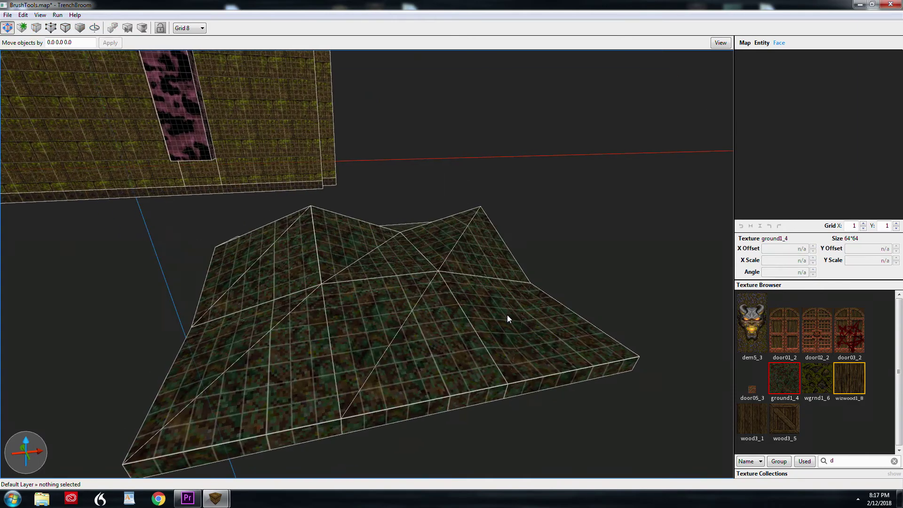
mouse_move(508, 315)
right_down()
mouse_move(541, 312)
mouse_move(398, 320)
right_up()
key(s)
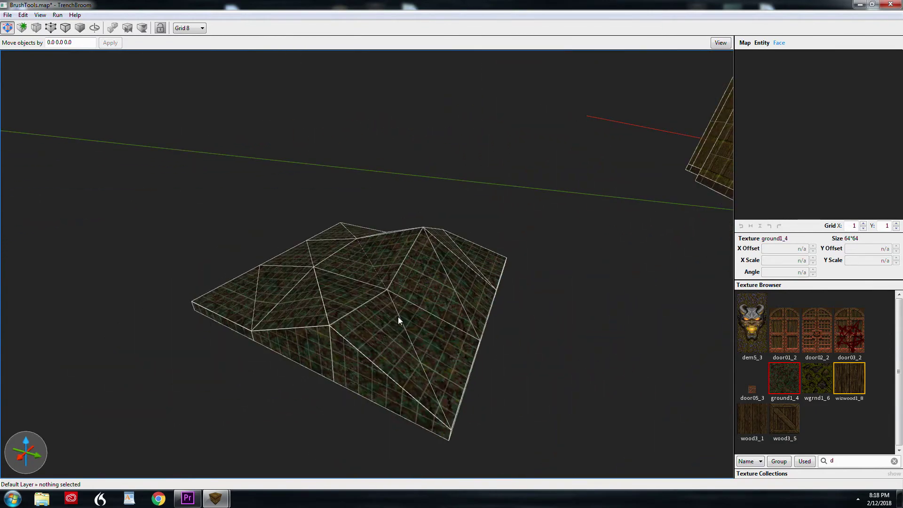